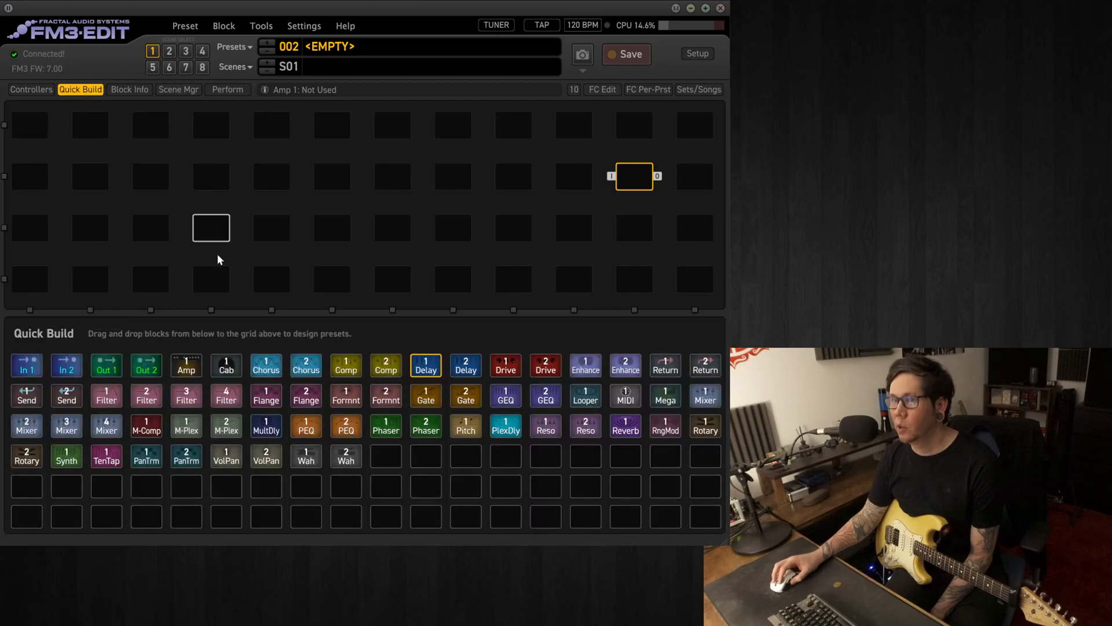
Place In 1 and Out 1 at opposite ends of the second grid row, connect them, and add Amp and Cab in columns 6 and 7
drag(26, 368, 30, 176)
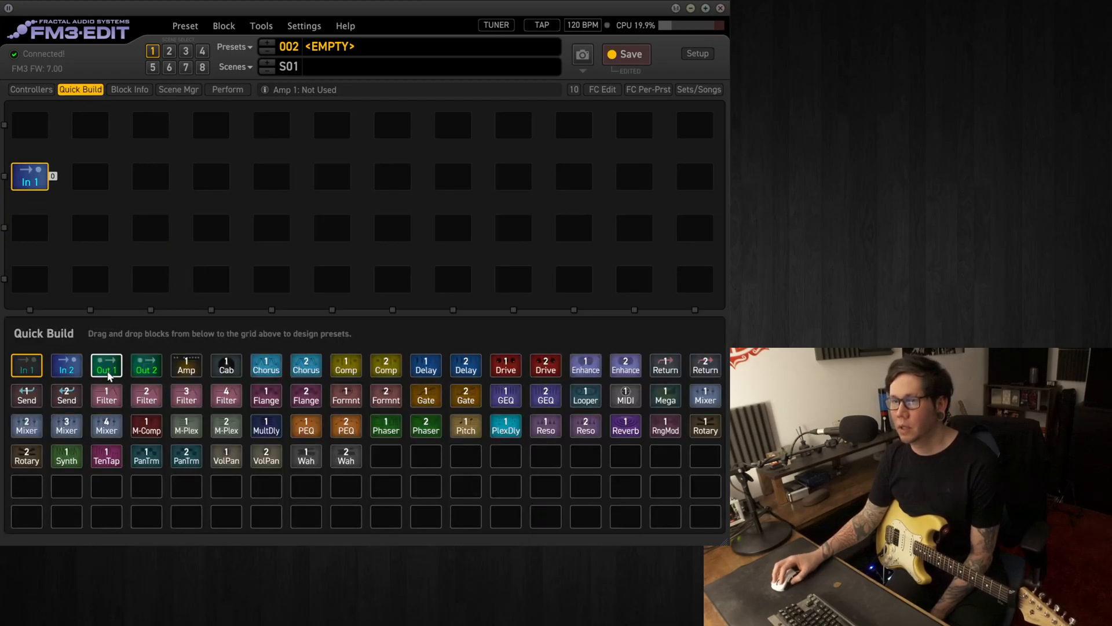
drag(107, 366, 672, 183)
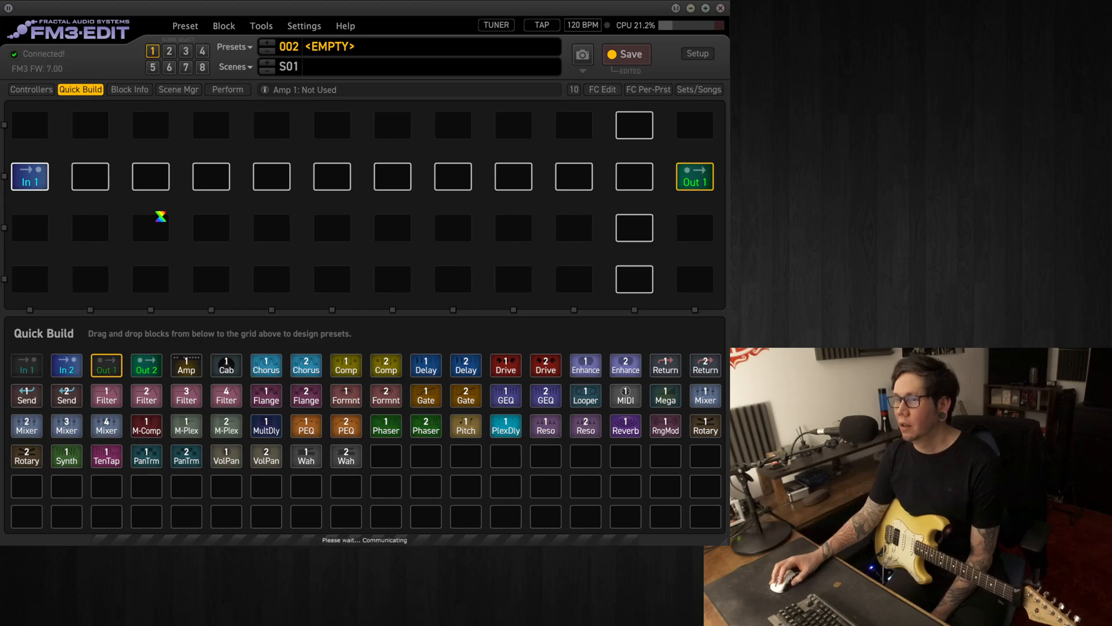
drag(181, 367, 328, 176)
drag(227, 365, 394, 184)
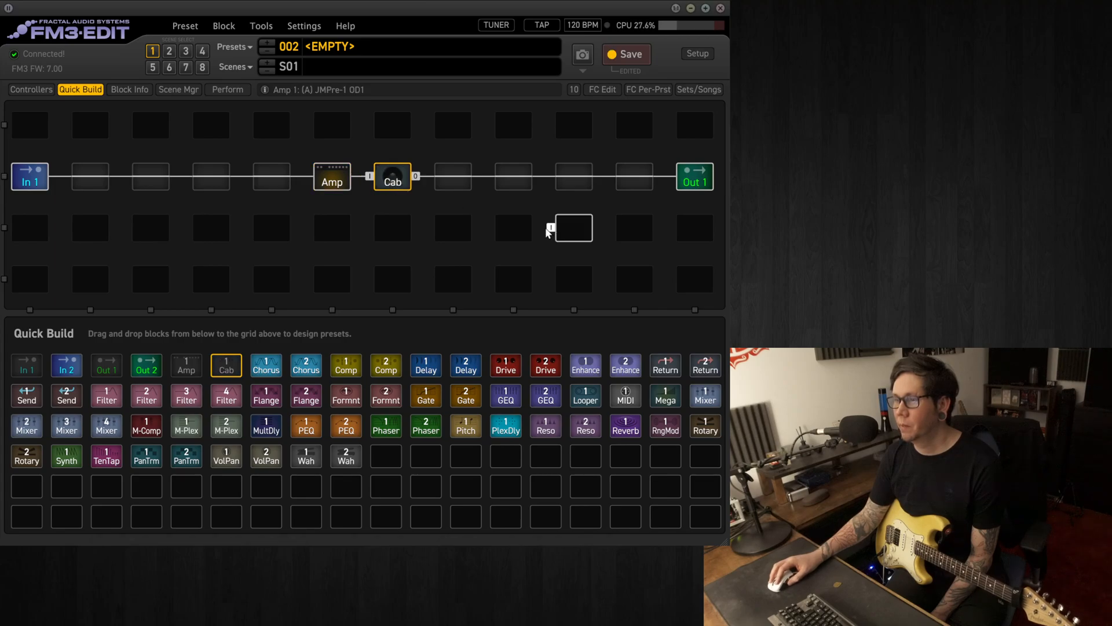
Add the Delay 1 and Reverb 1 blocks in columns 10 and 11, directly before Out 1, and leave Quick Build
drag(426, 364, 572, 189)
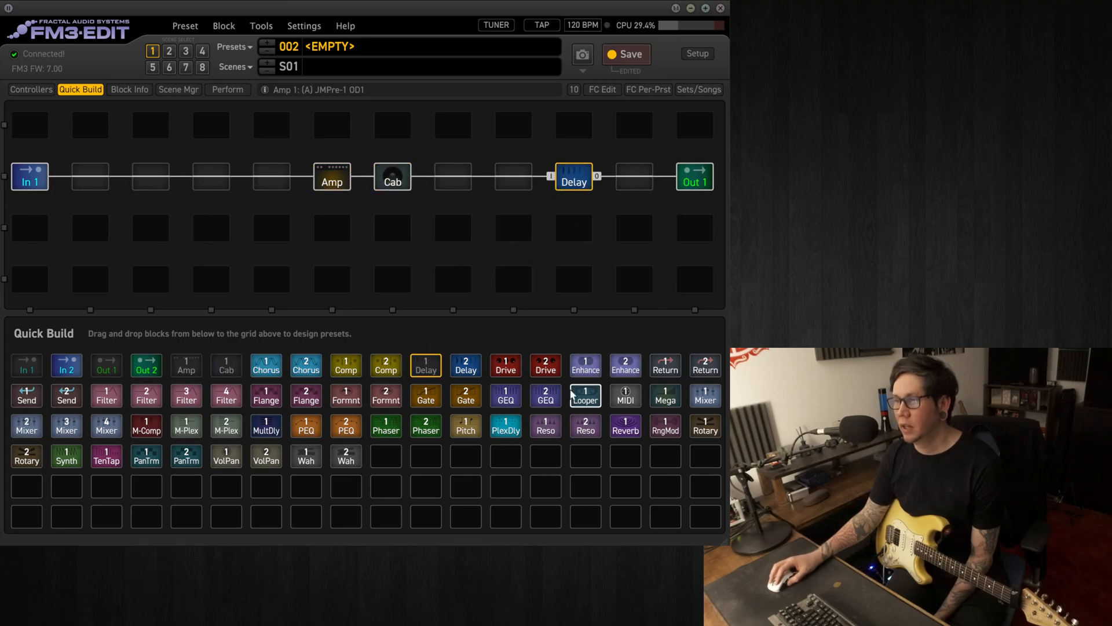
drag(621, 428, 635, 187)
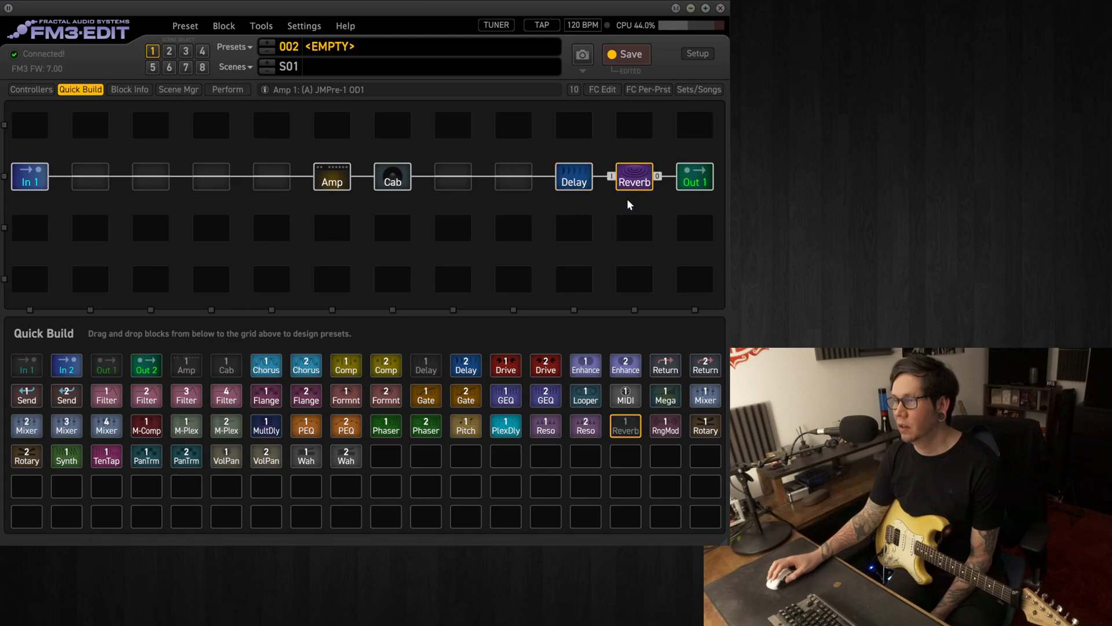
click(78, 89)
Search the cab IRs for GB and load 4x12 Brit 70s GB 57 C into Cab 1 of the Cab block
click(331, 180)
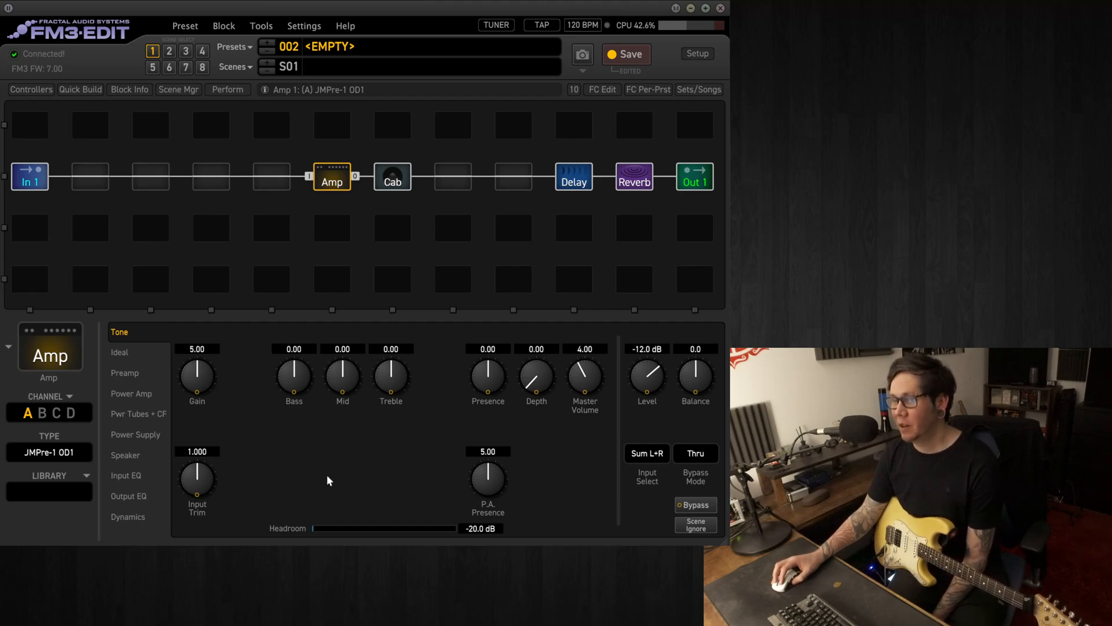
click(399, 183)
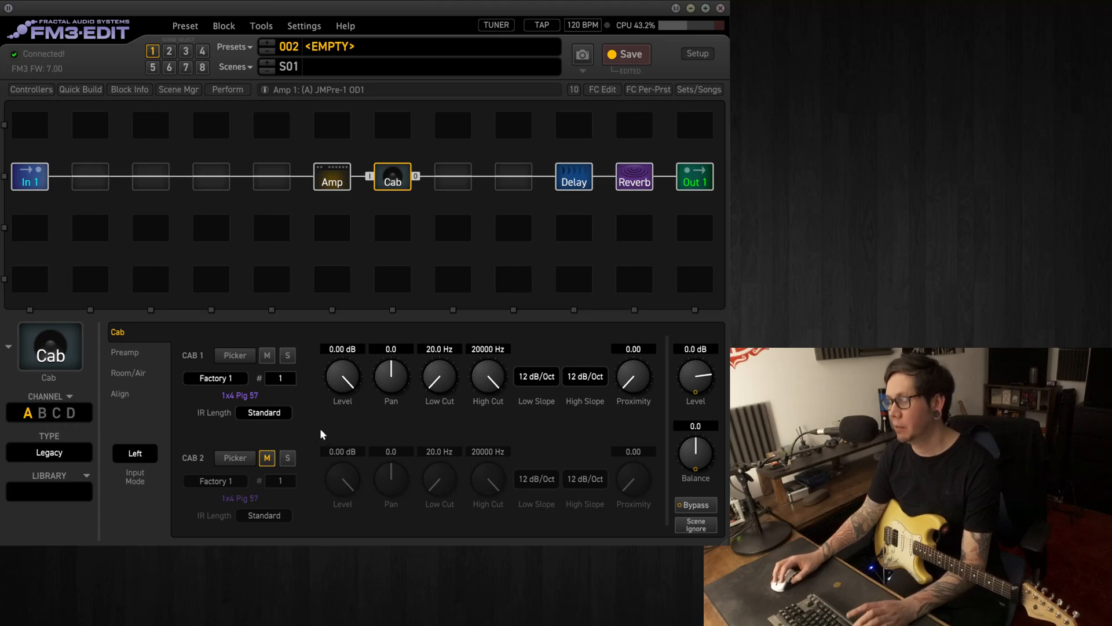
click(234, 356)
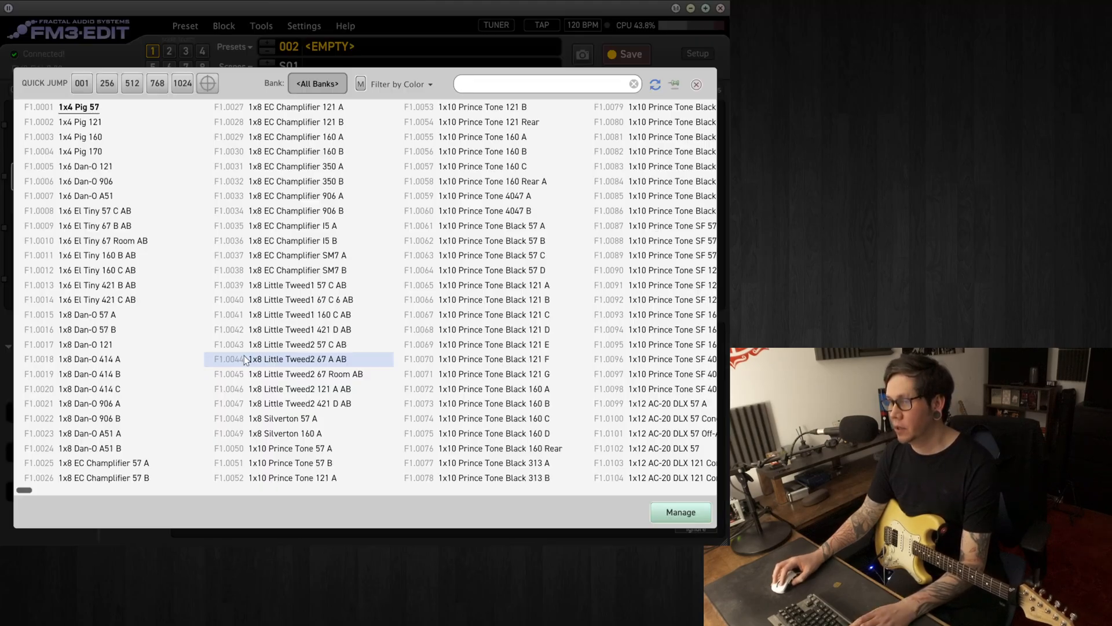
click(551, 87)
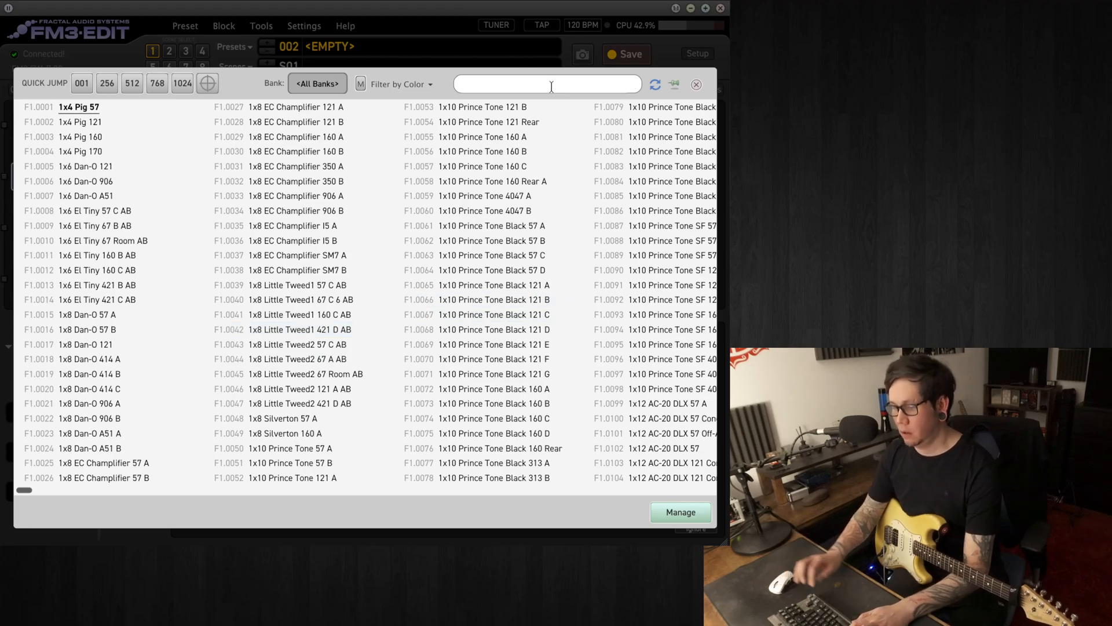
text(GB)
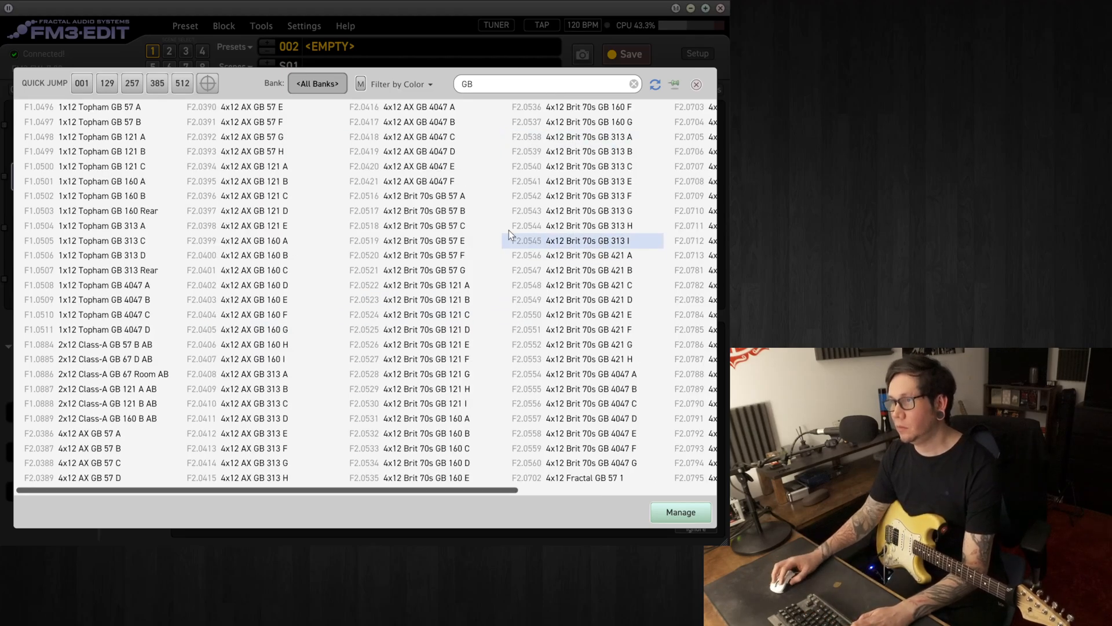
double_click(451, 231)
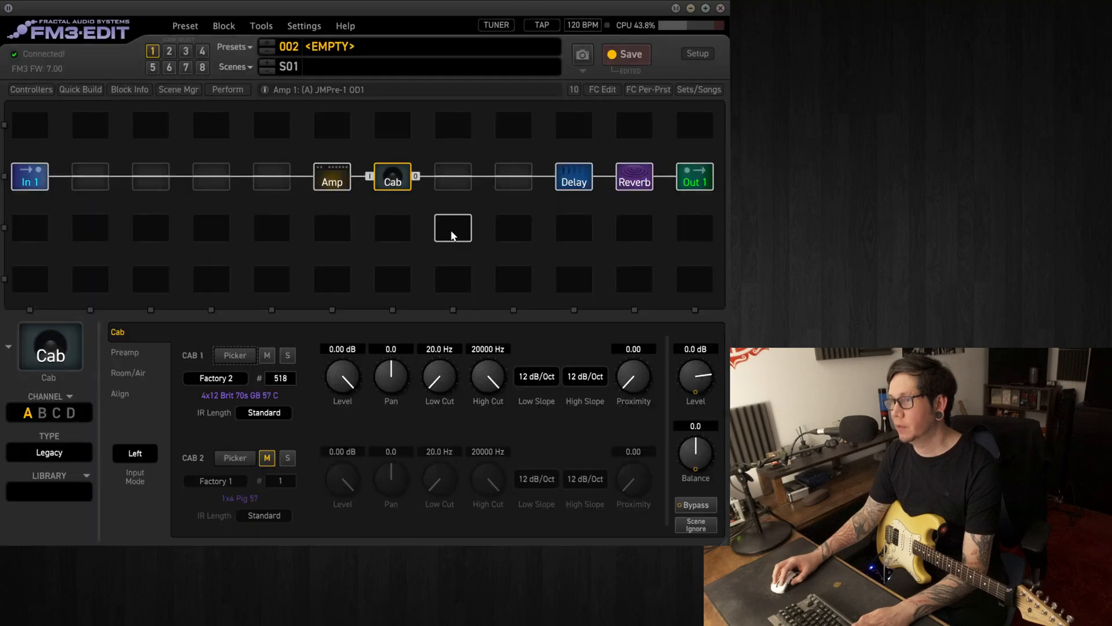
Unmute Cab 2 and load the IR 4x12 Brit 70s GB 121 C into it, searching for GB
click(267, 458)
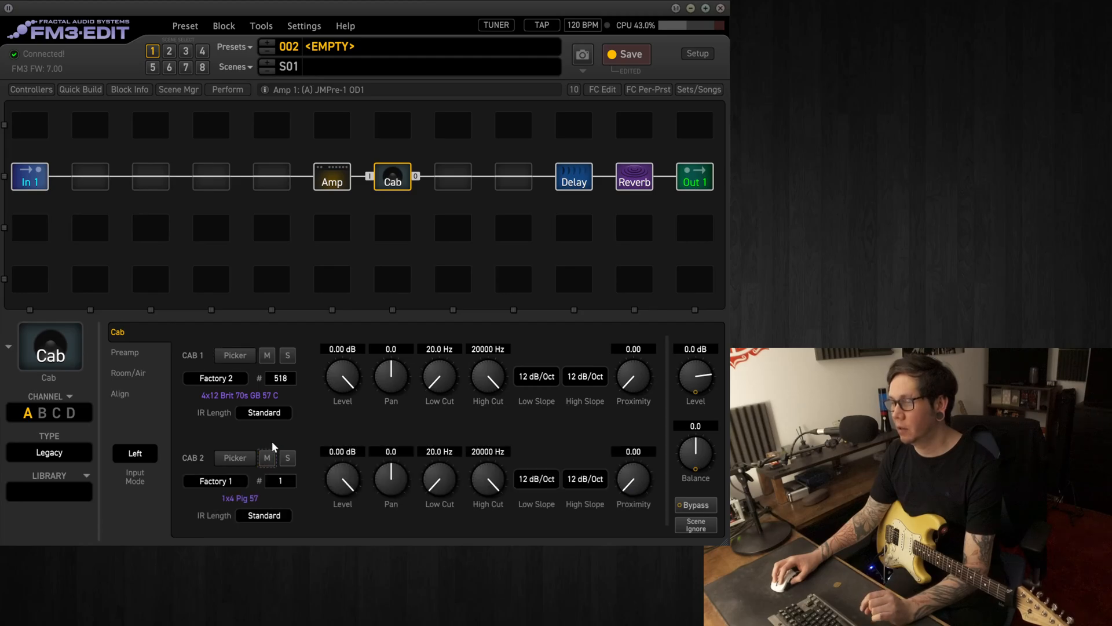
click(236, 459)
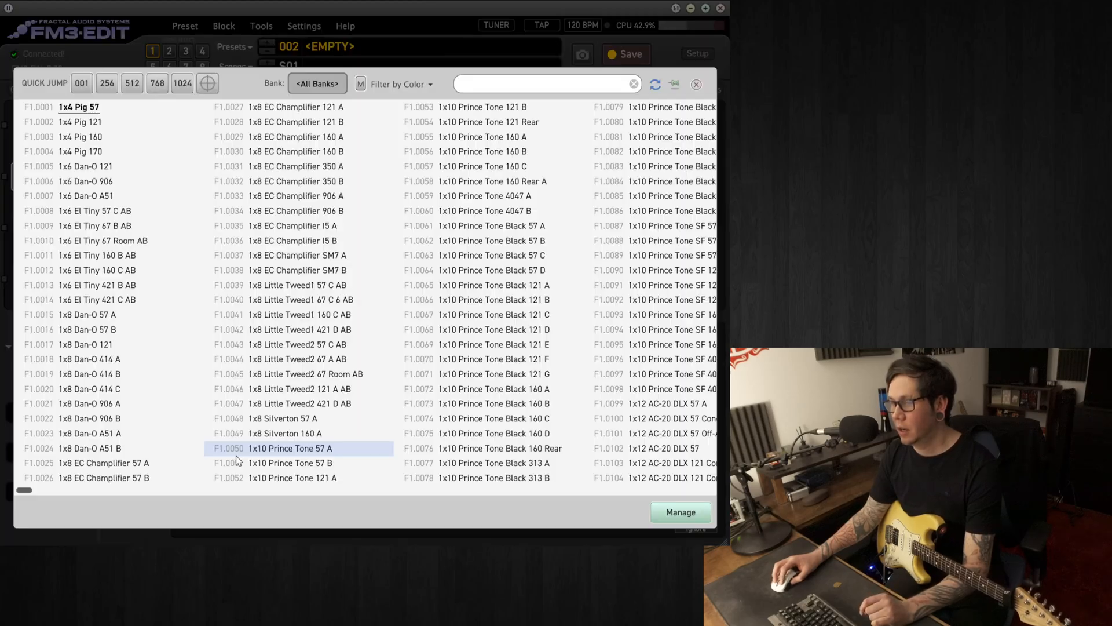
click(513, 86)
text(GB)
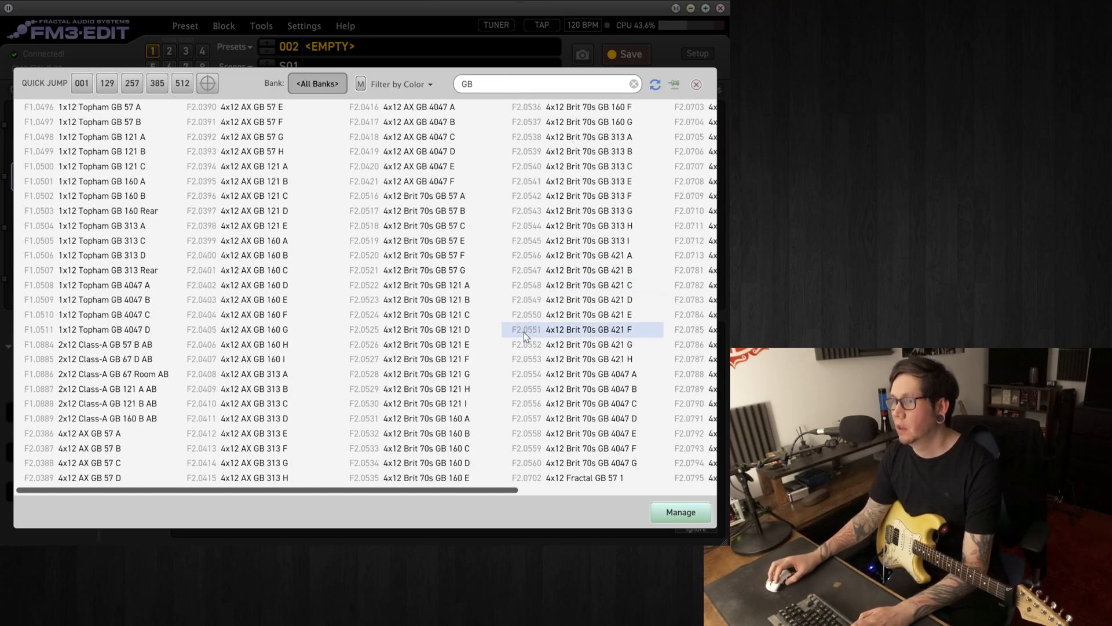
double_click(449, 316)
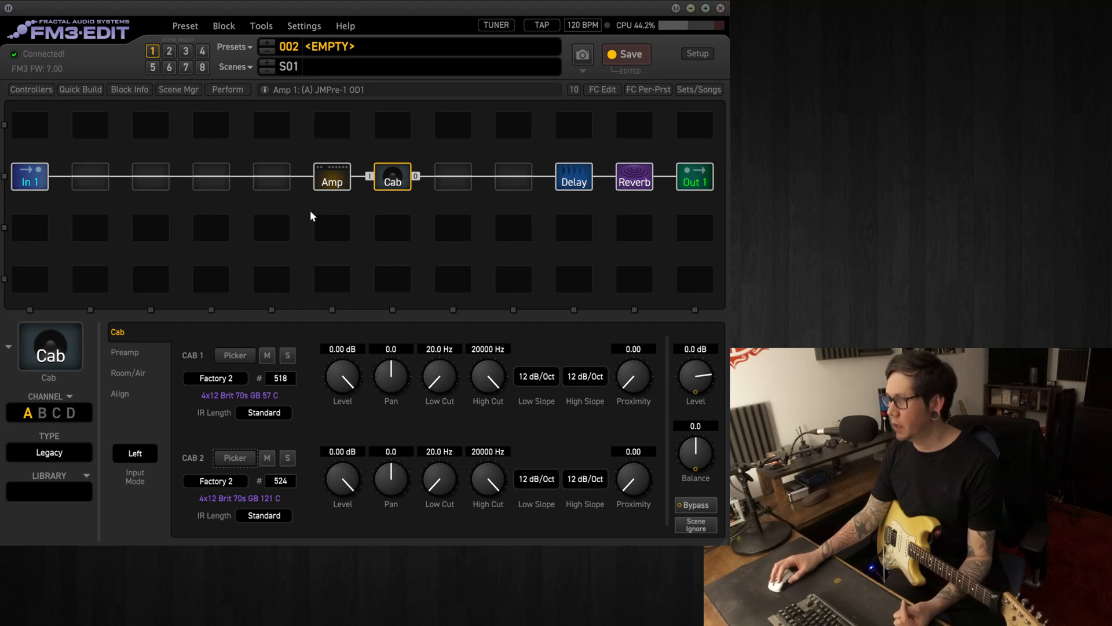
Insert a Filter 1 block directly before the Amp and set its level to 8 dB
right_click(274, 186)
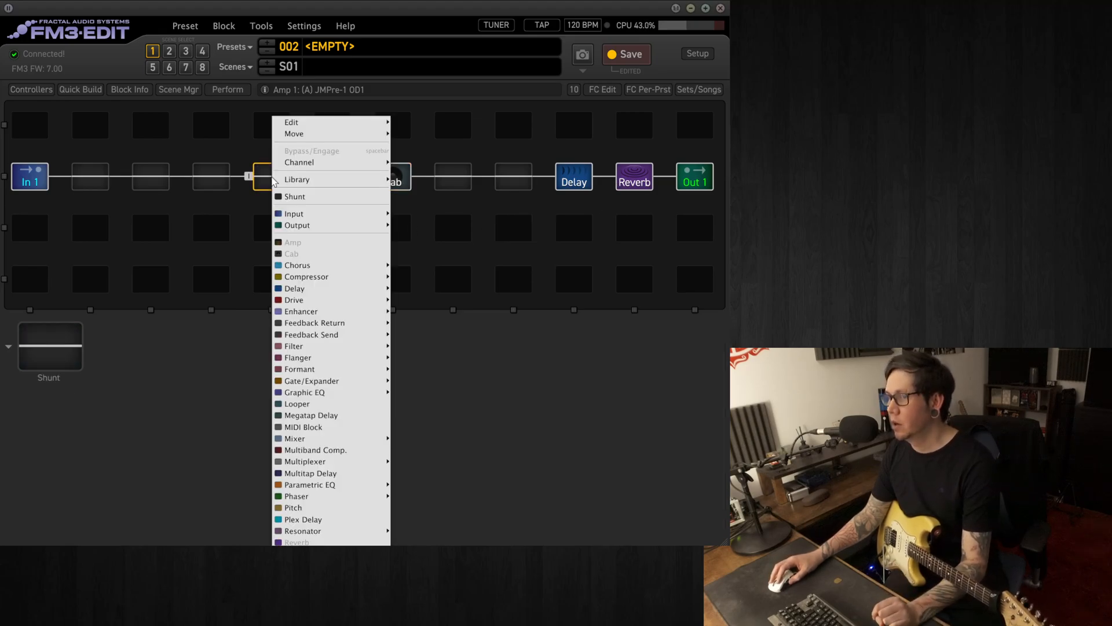
mouse_move(317, 350)
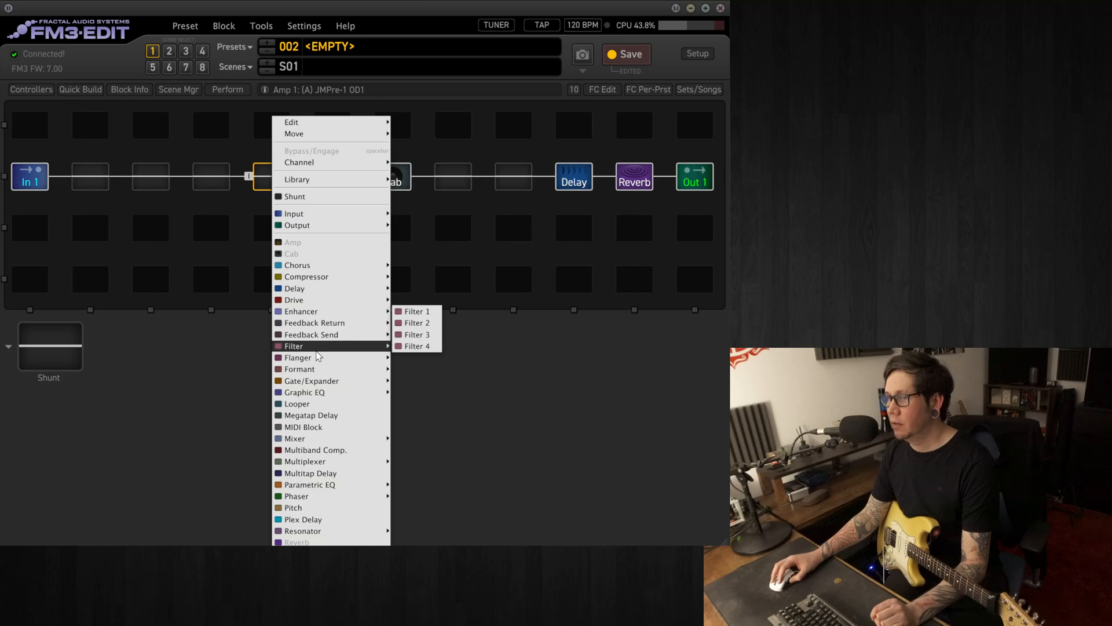
click(423, 316)
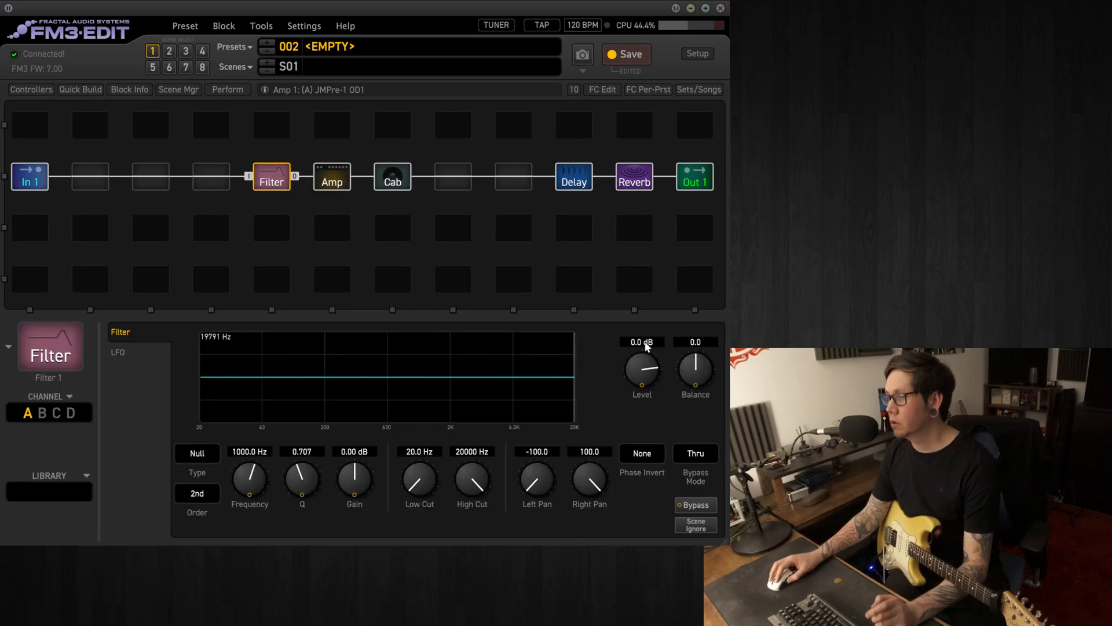
click(647, 342)
text(8)
key(Return)
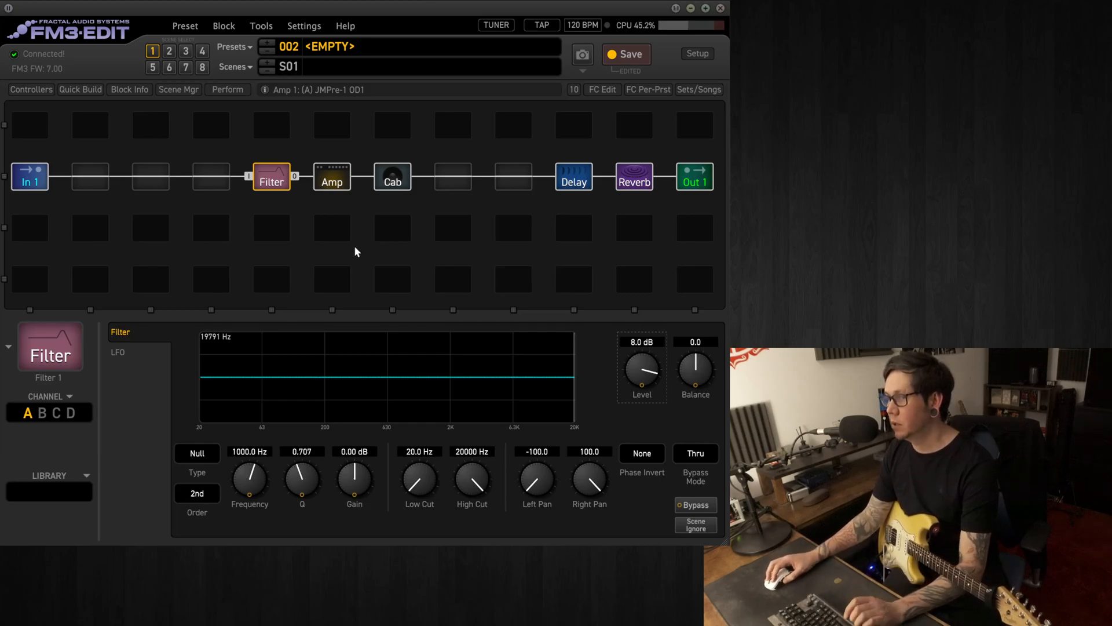
Set the Amp block's gain to 8
click(333, 179)
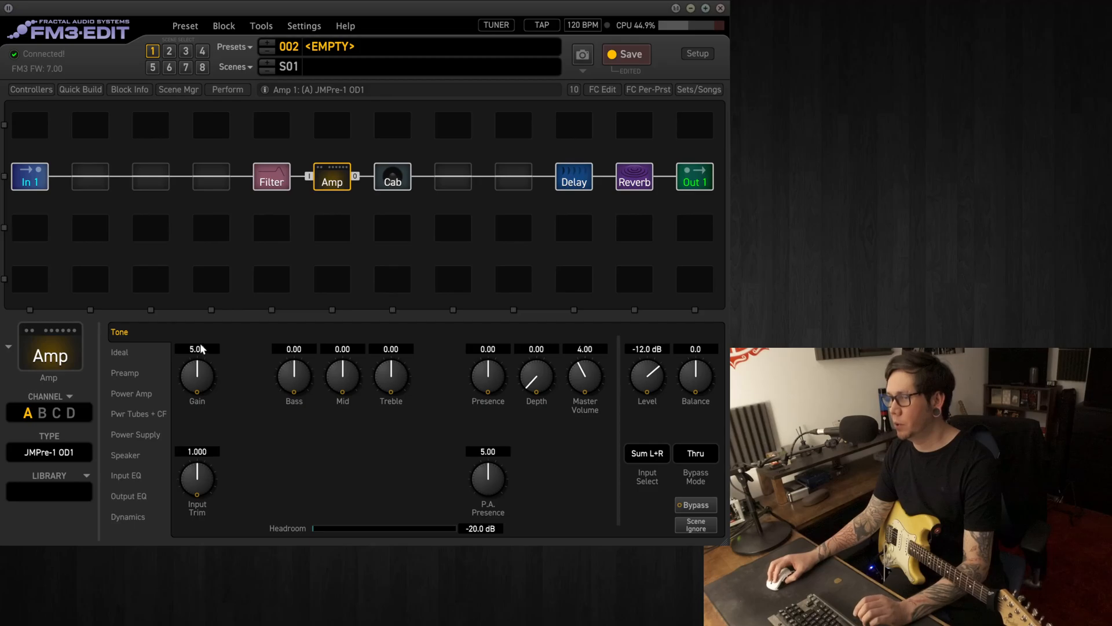
click(197, 348)
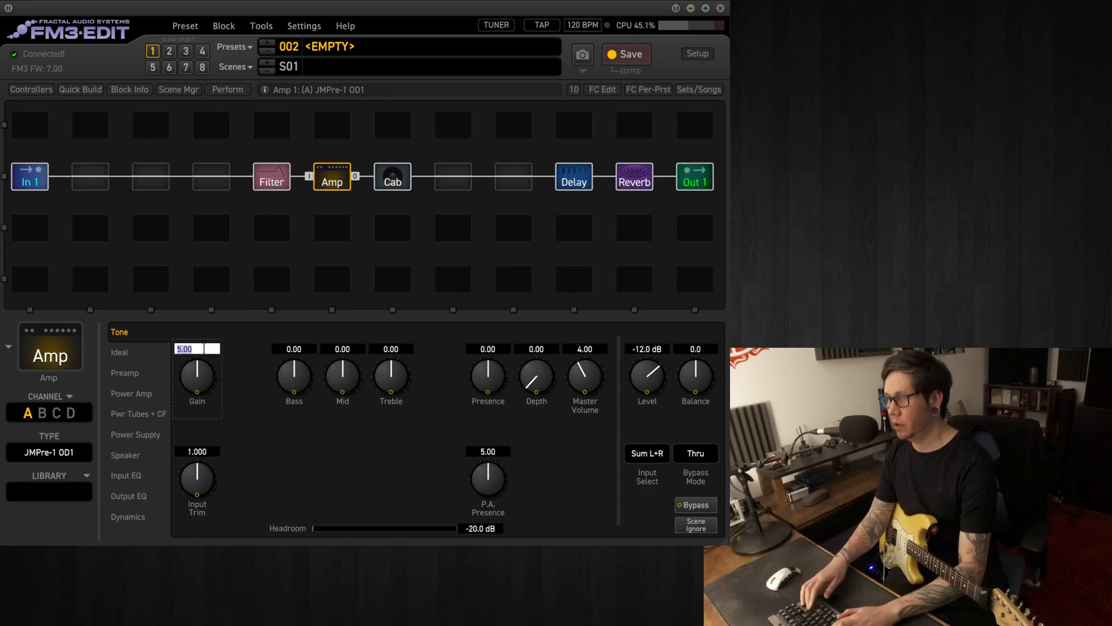
text(8)
key(Return)
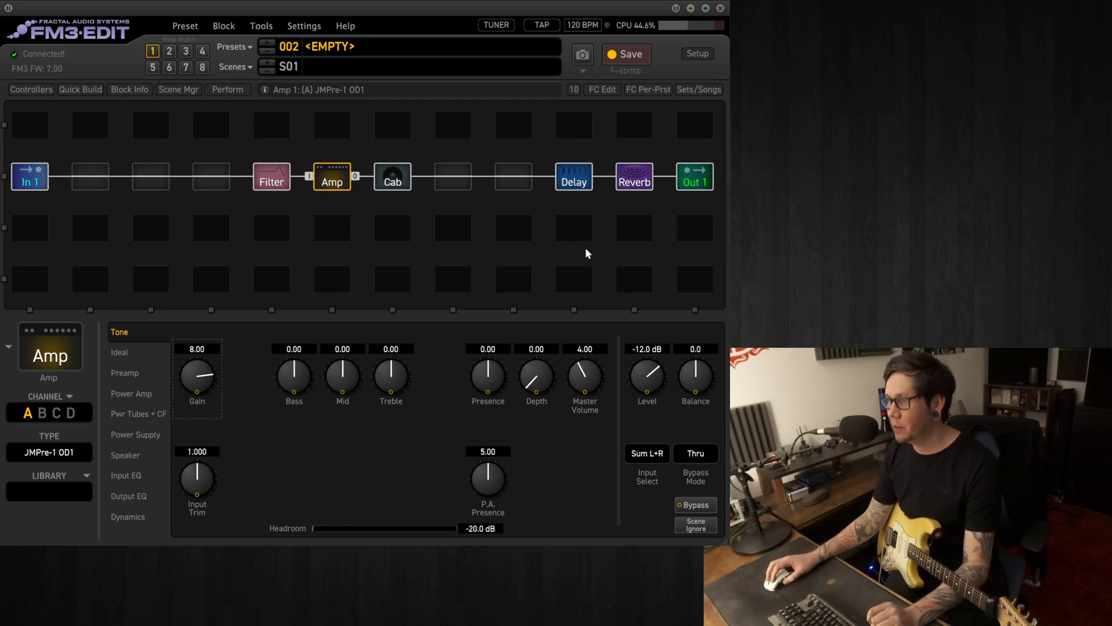
Change the Reverb block's type to Medium Hall and set its time to 3 seconds
click(642, 180)
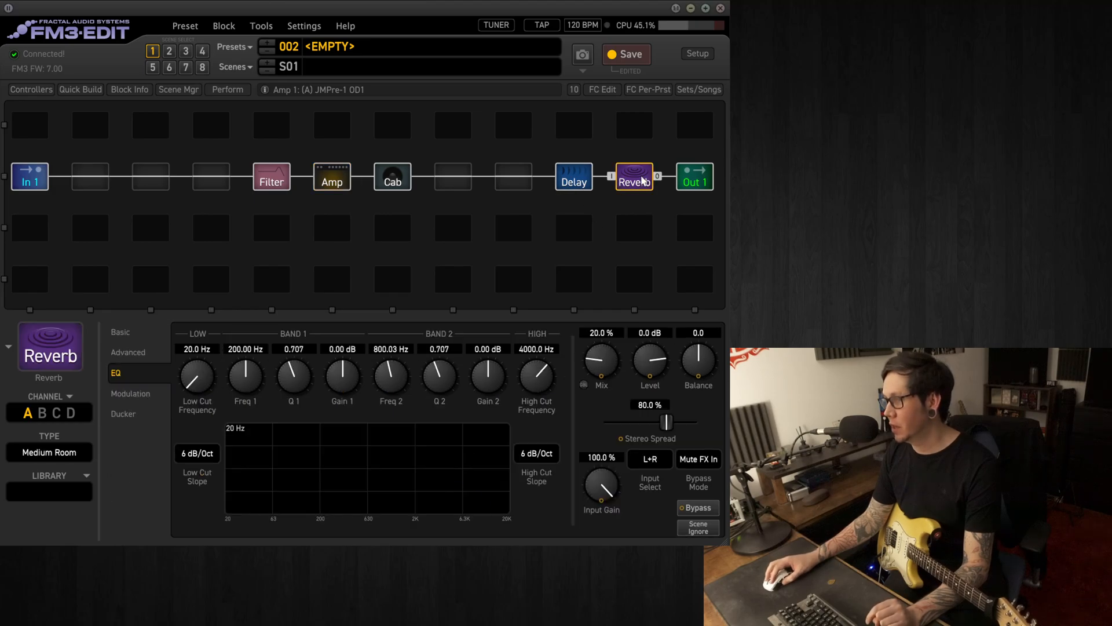
click(121, 332)
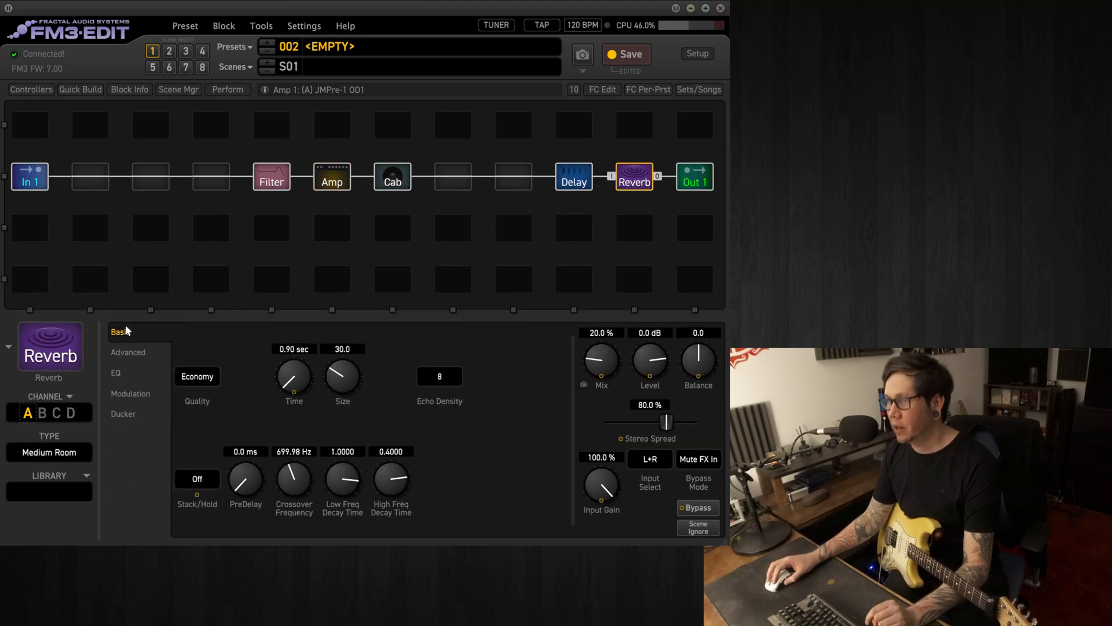
click(68, 457)
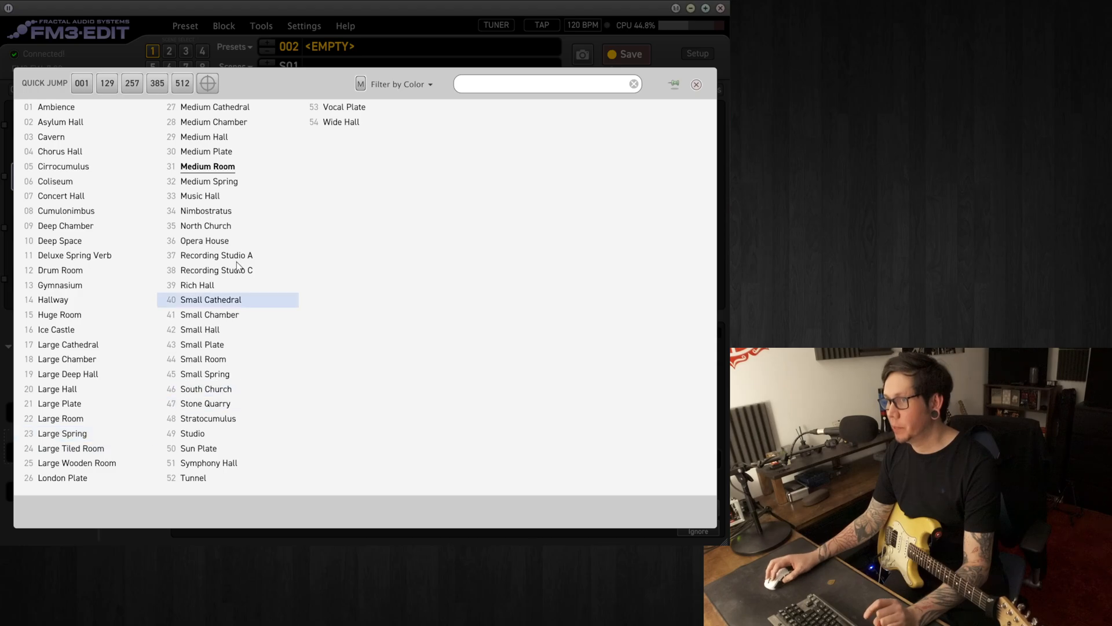
click(224, 139)
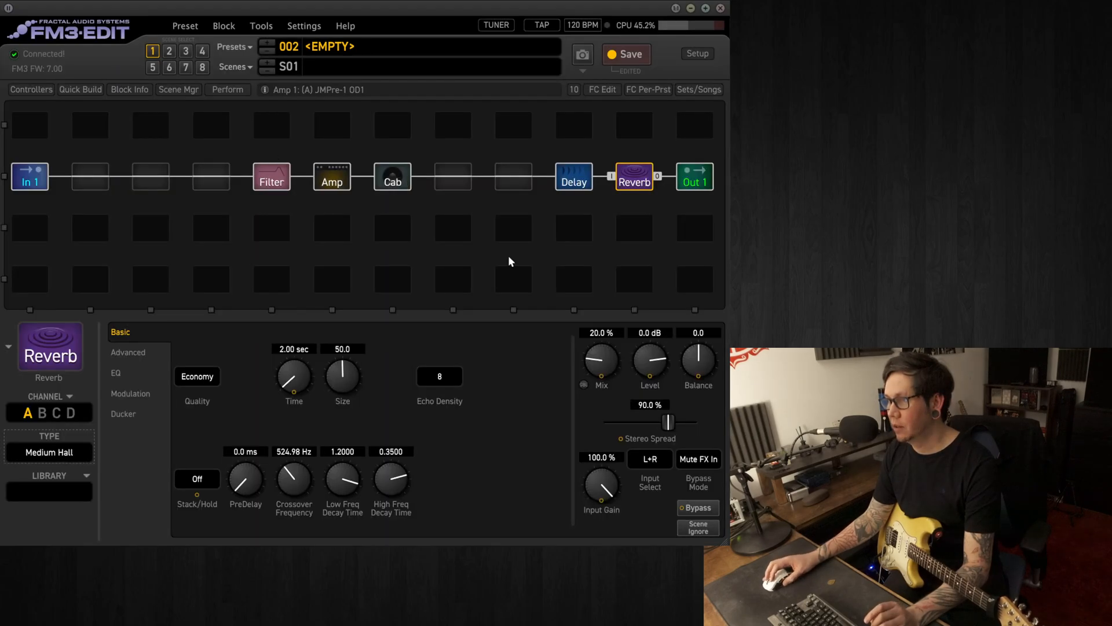
click(289, 349)
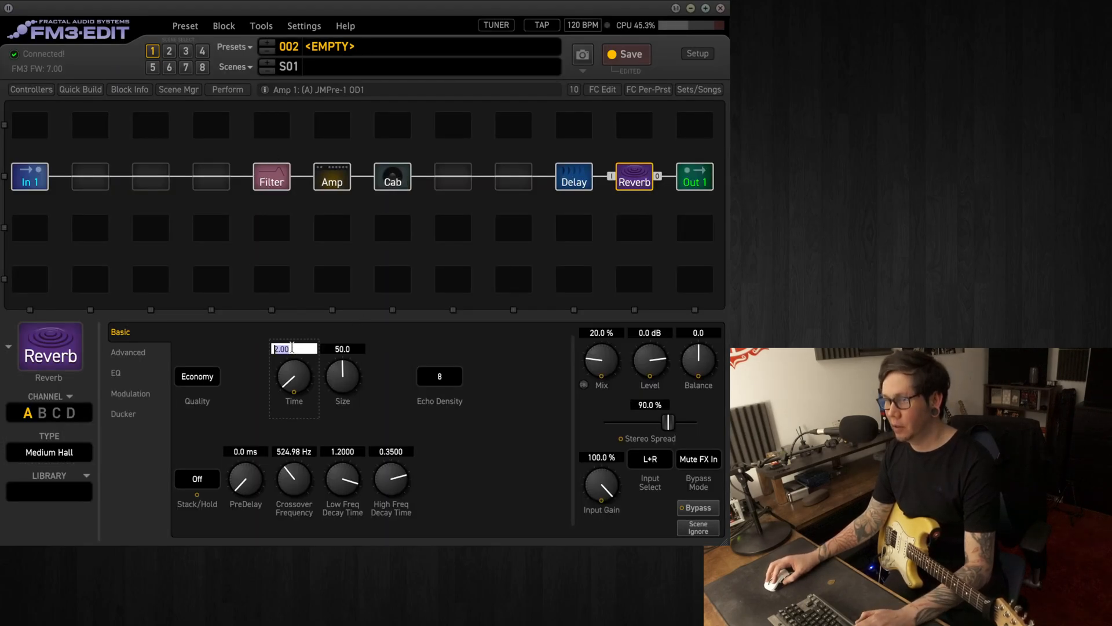
text(3)
key(Return)
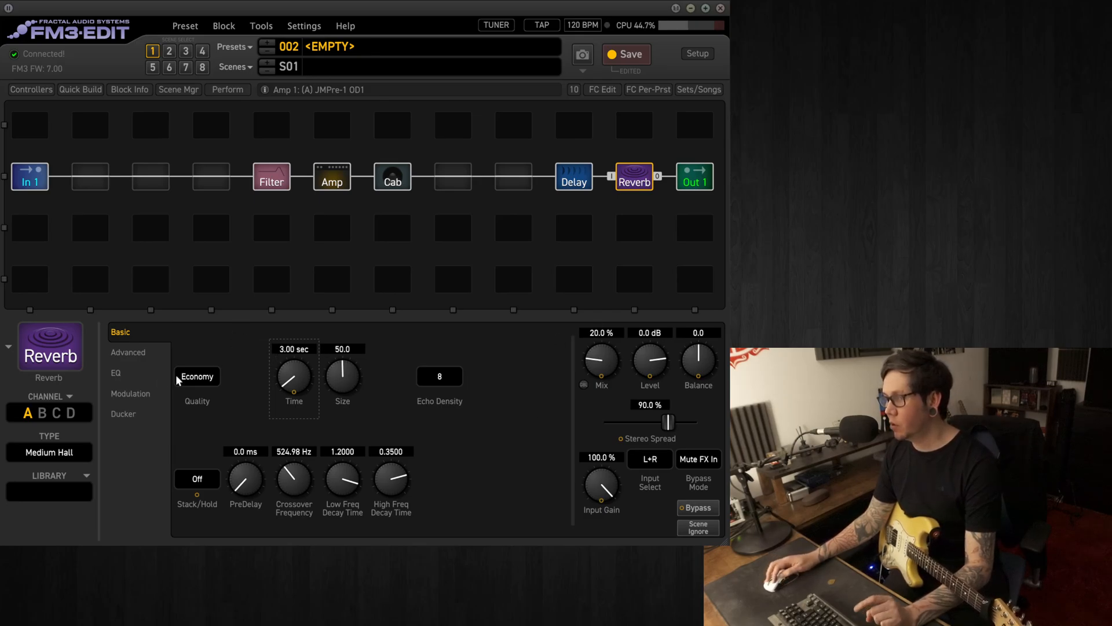
Set the low cut frequency in the Reverb block's EQ to 150 Hz
click(118, 373)
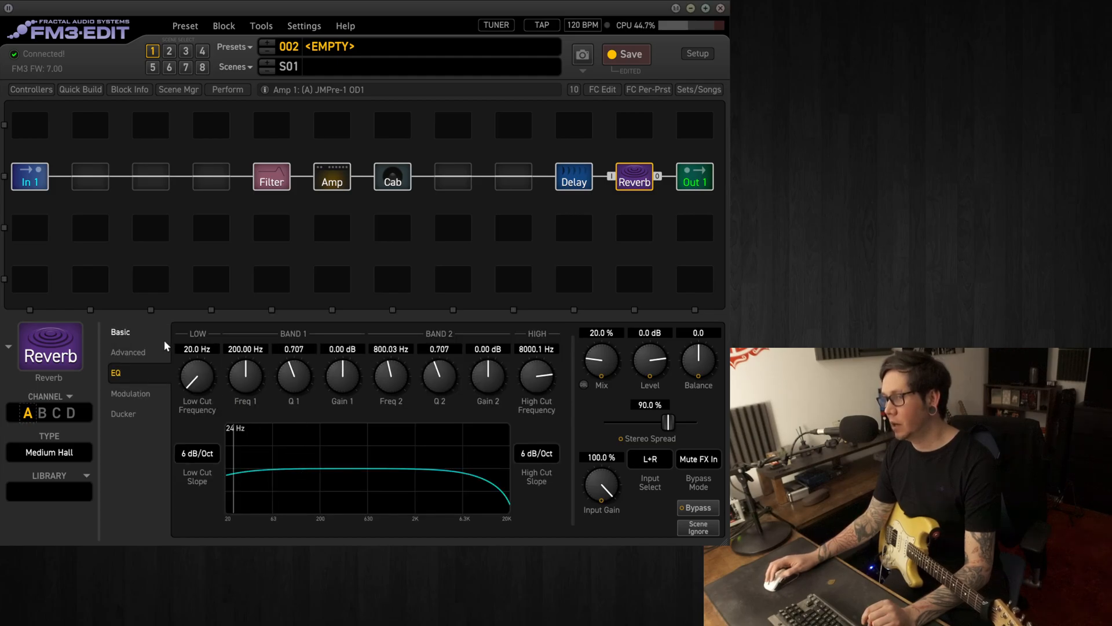
click(202, 350)
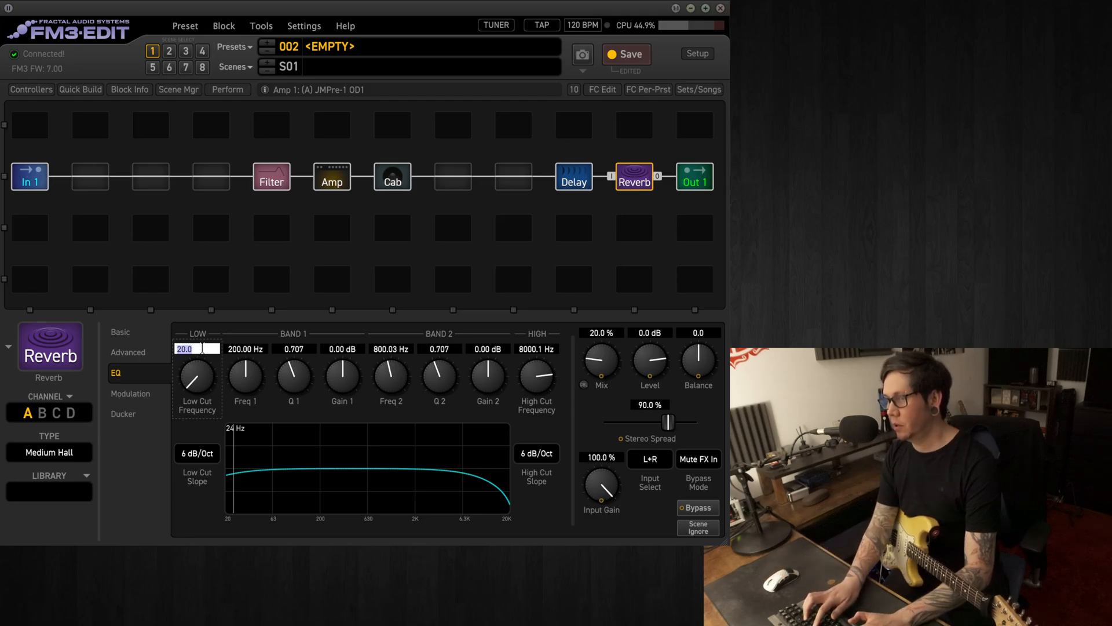
text(150)
key(Return)
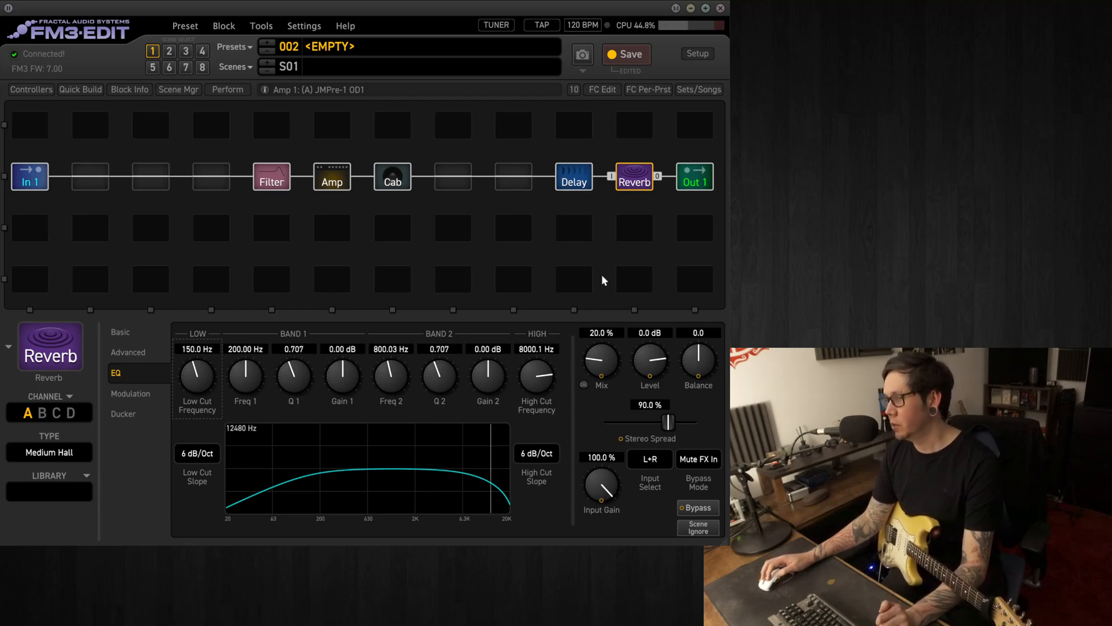
Bypass the Delay block and set its EQ low cut frequency to 150 Hz
click(576, 185)
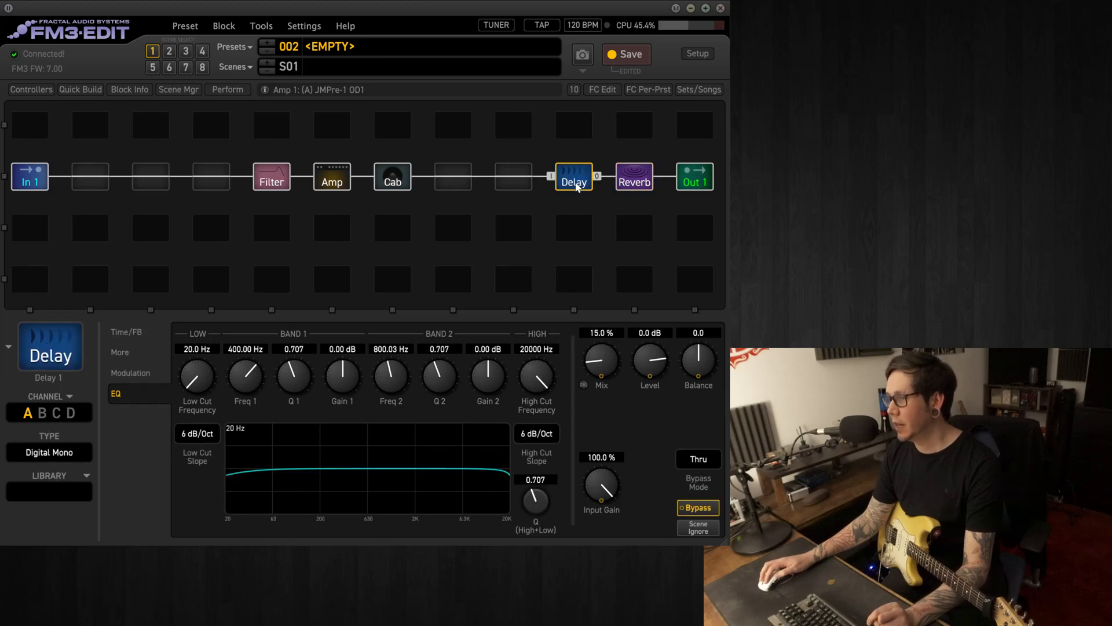
click(197, 351)
text(150)
key(Return)
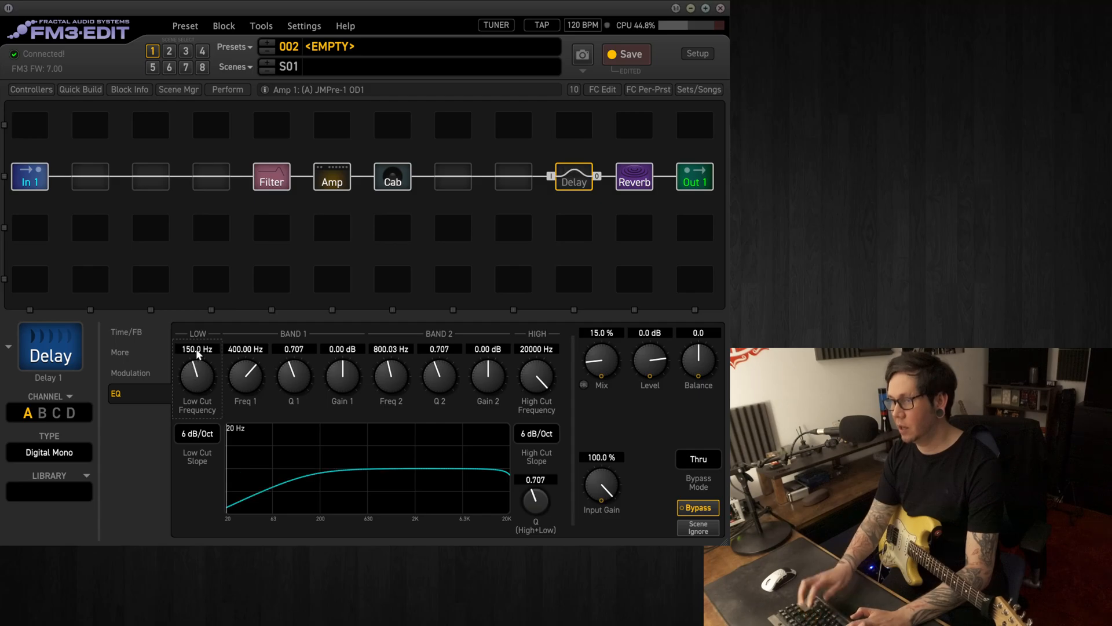
Change the Delay block's type from its Time/FB settings to Dual Delay
click(134, 333)
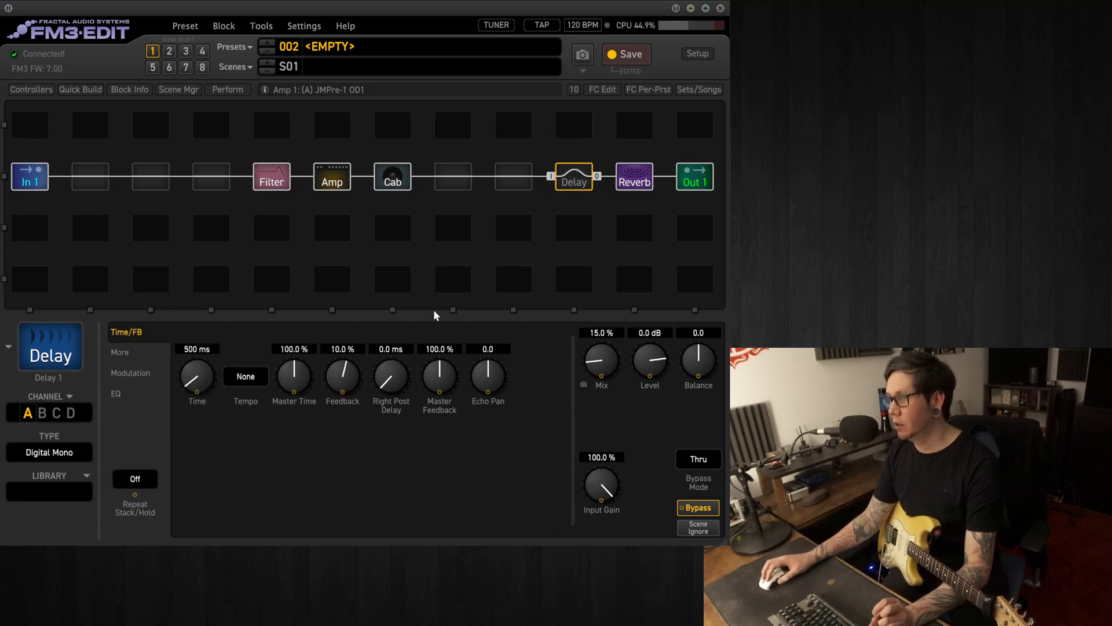
click(57, 455)
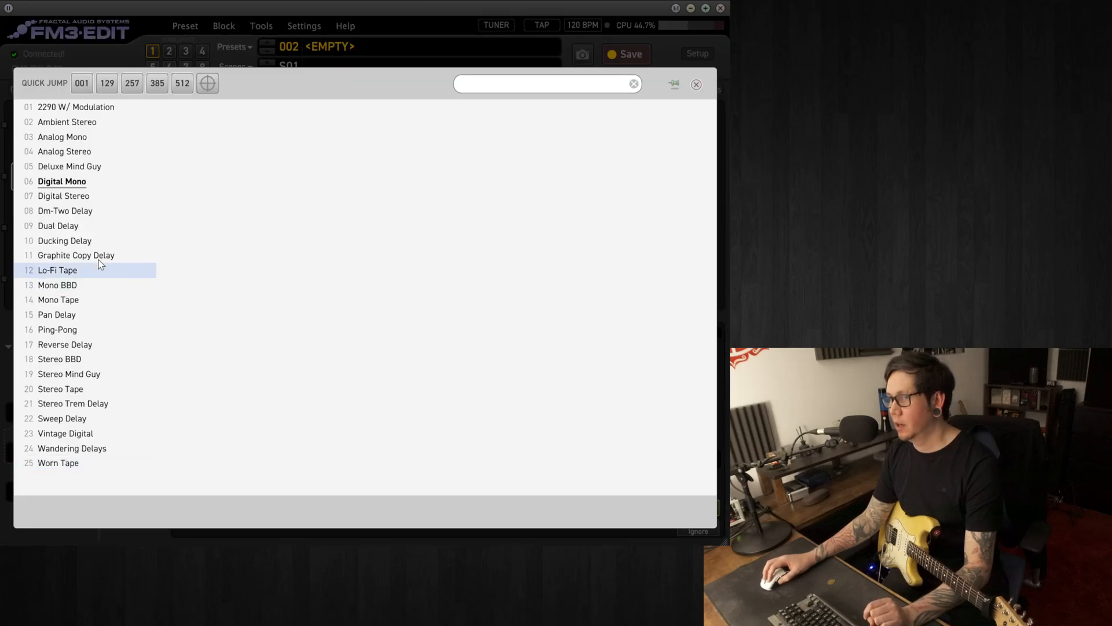
click(64, 225)
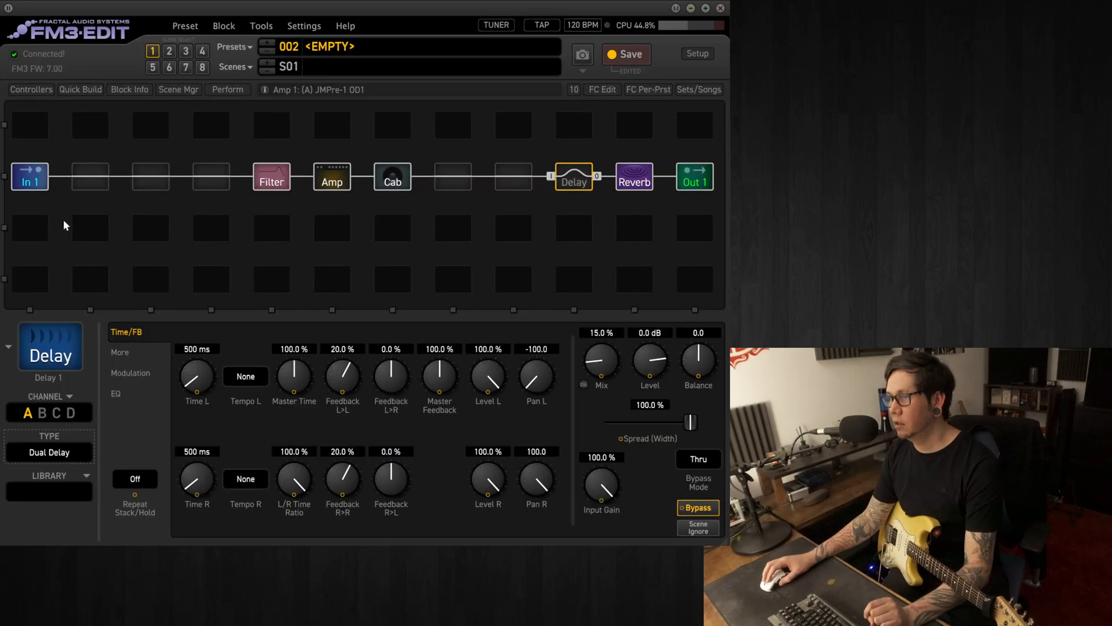
Set the Dual Delay's left tempo to 1/4 and its right tempo to 1/8 Dot
click(246, 377)
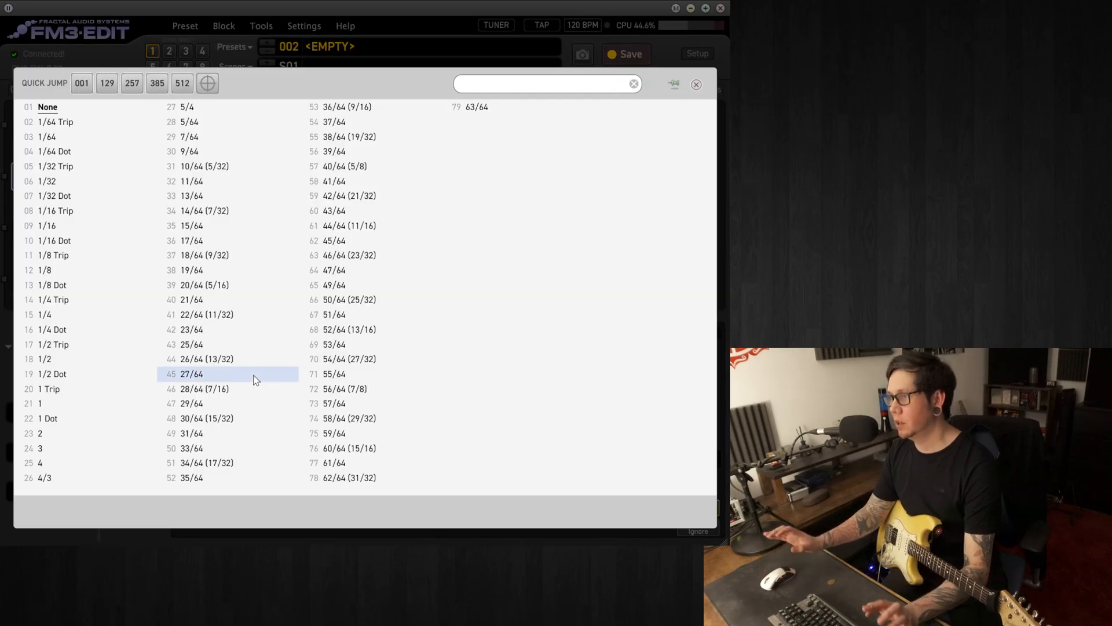
click(124, 313)
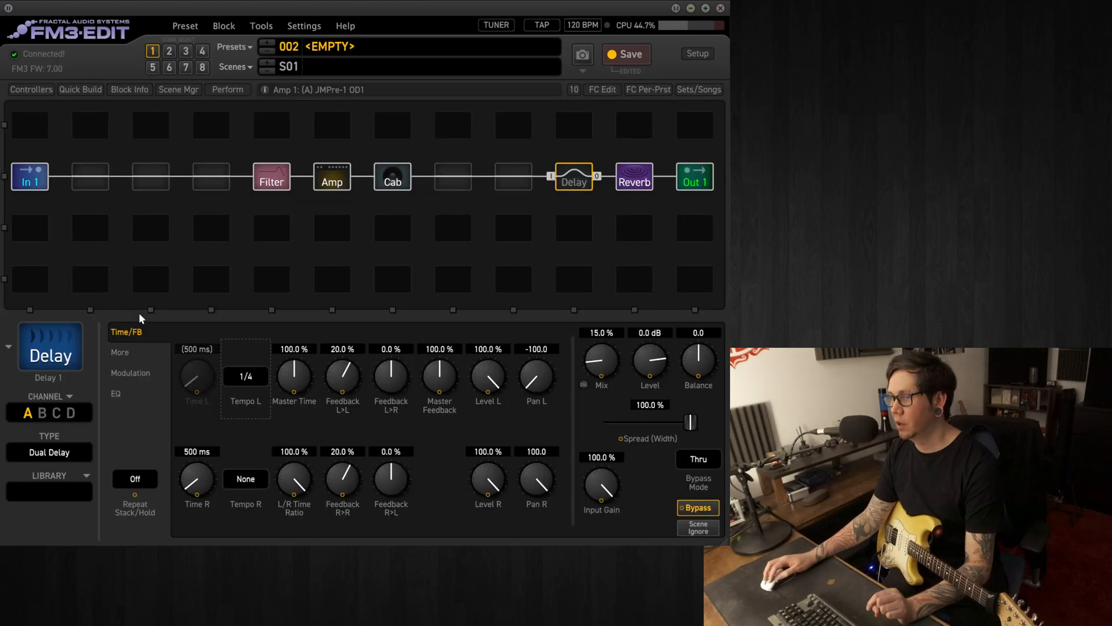
click(249, 484)
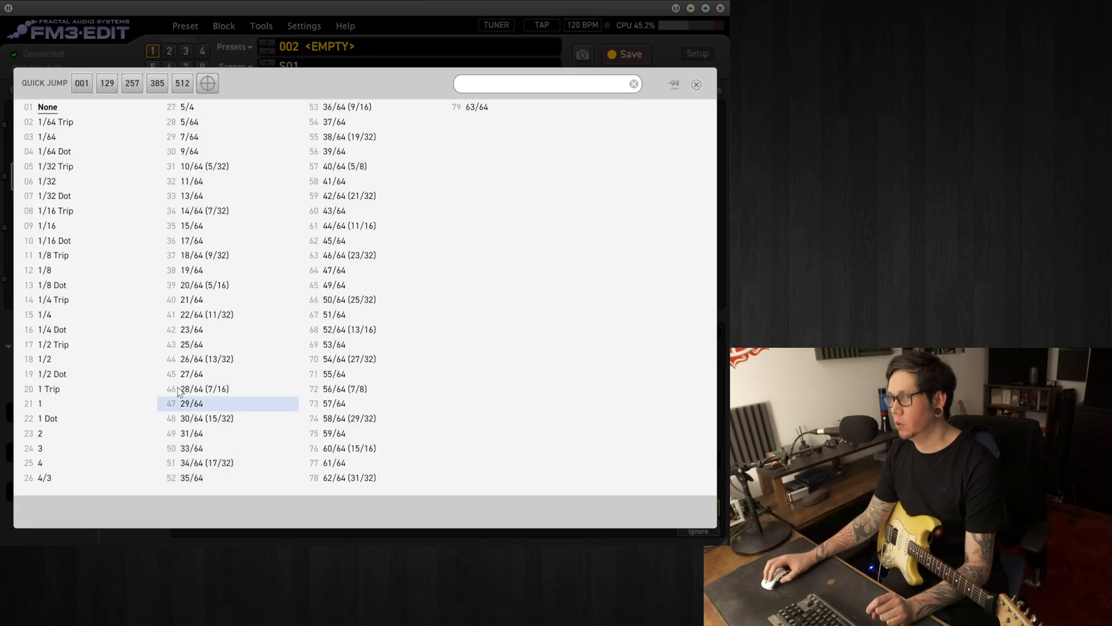
click(82, 288)
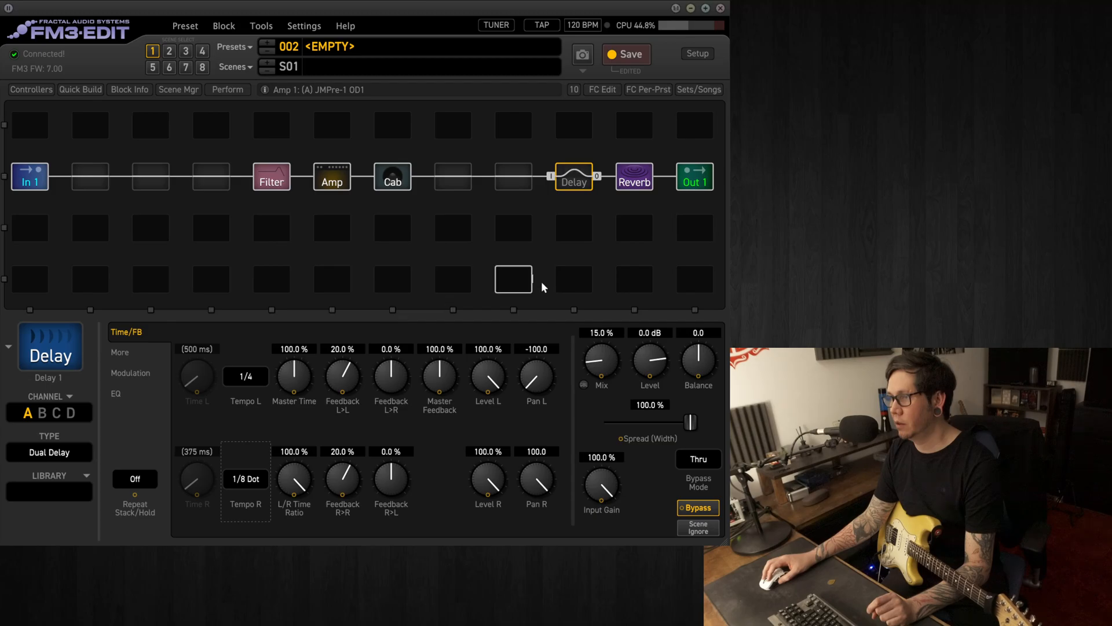
Engage the Delay block and set both its L>L and R>R feedback to 30%
key(space)
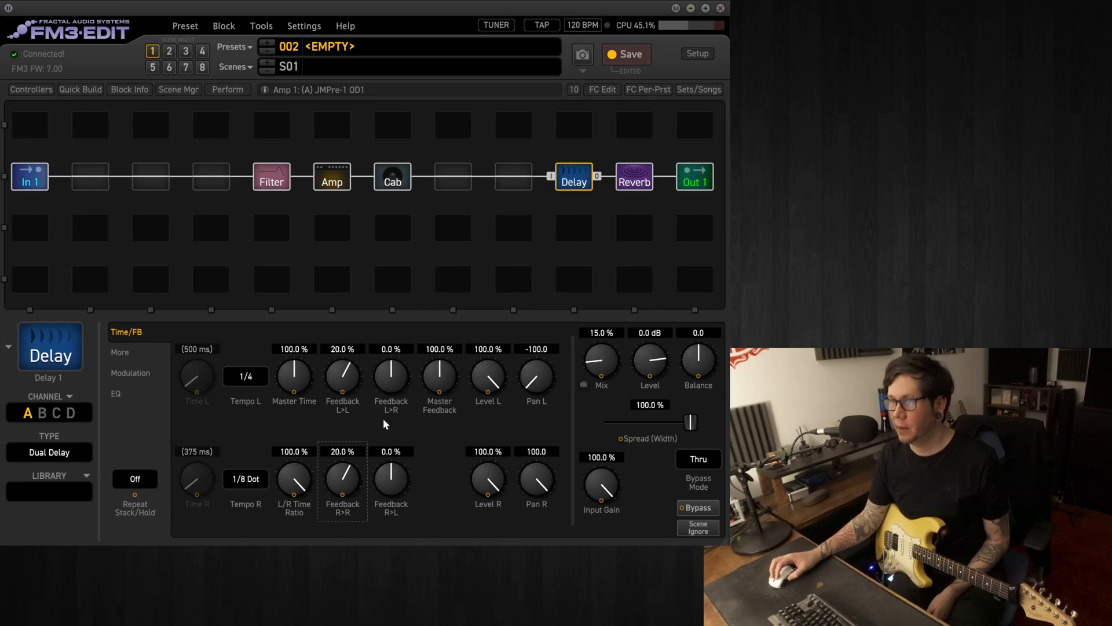
click(635, 176)
click(574, 177)
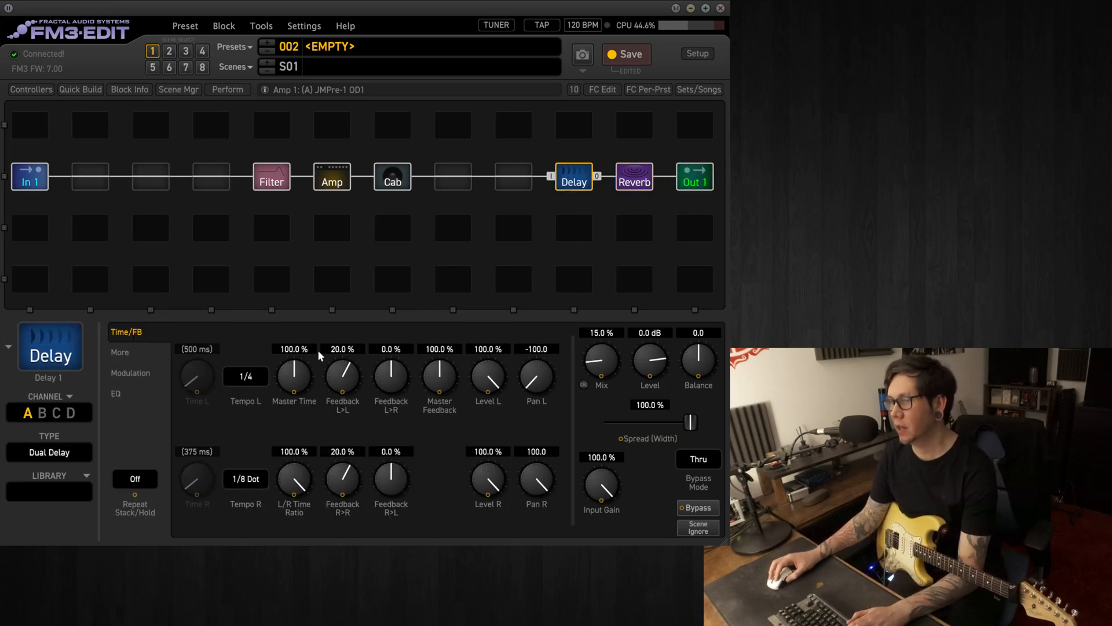
click(342, 348)
text(30)
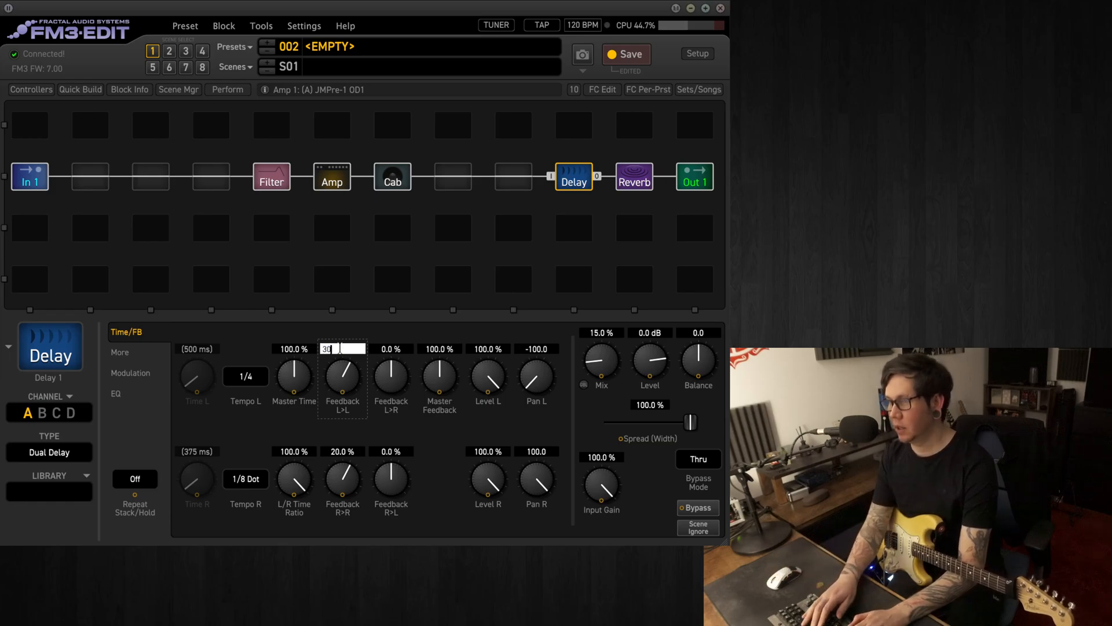
key(Return)
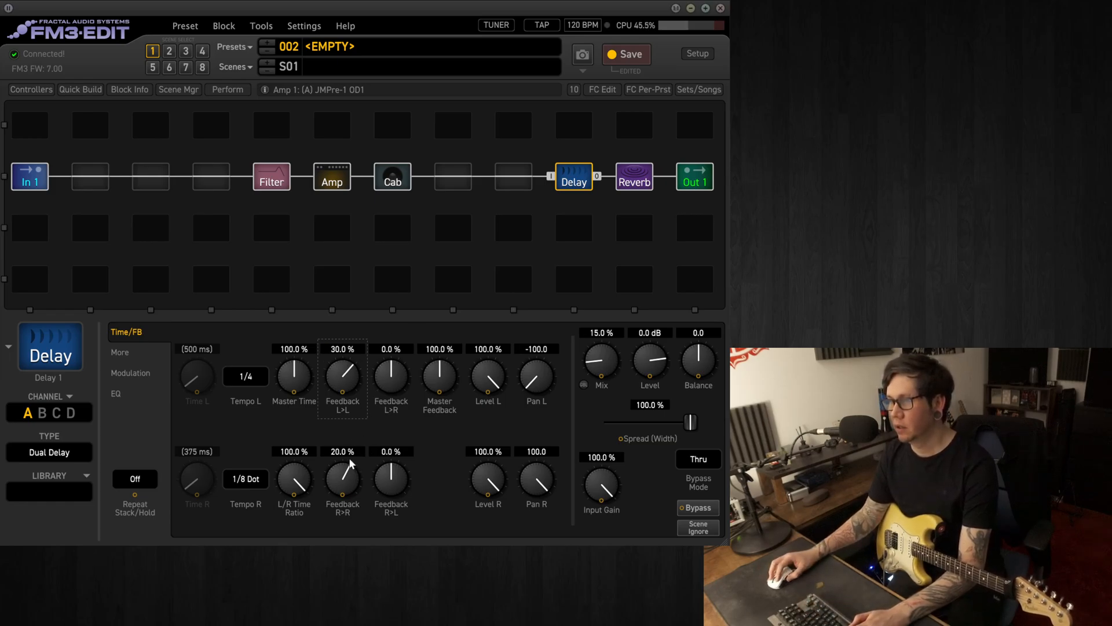
click(342, 451)
text(30)
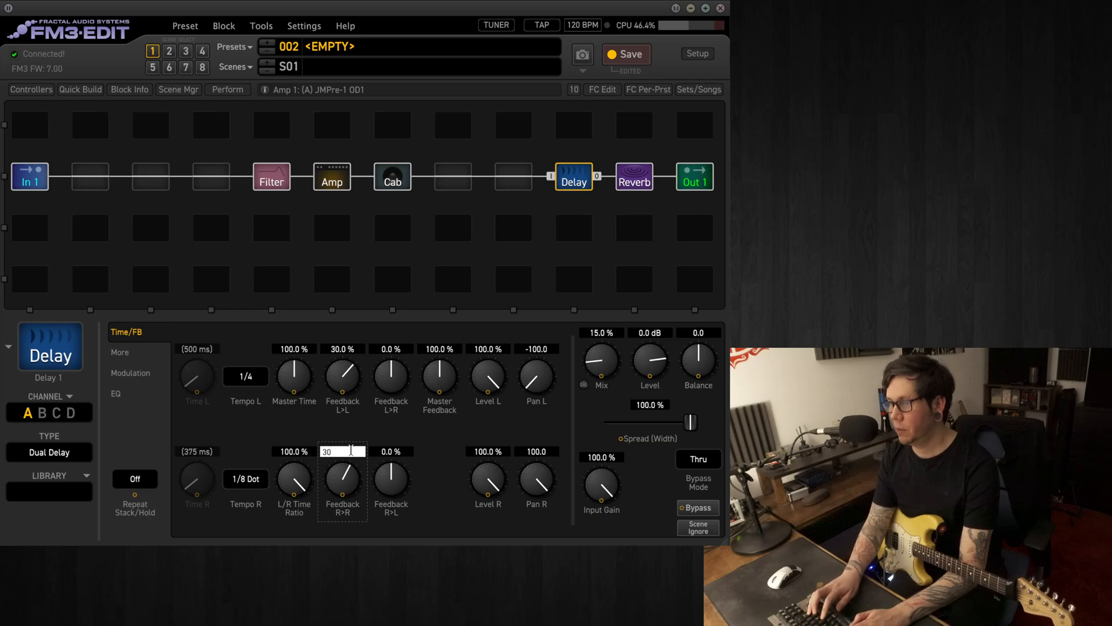
key(Return)
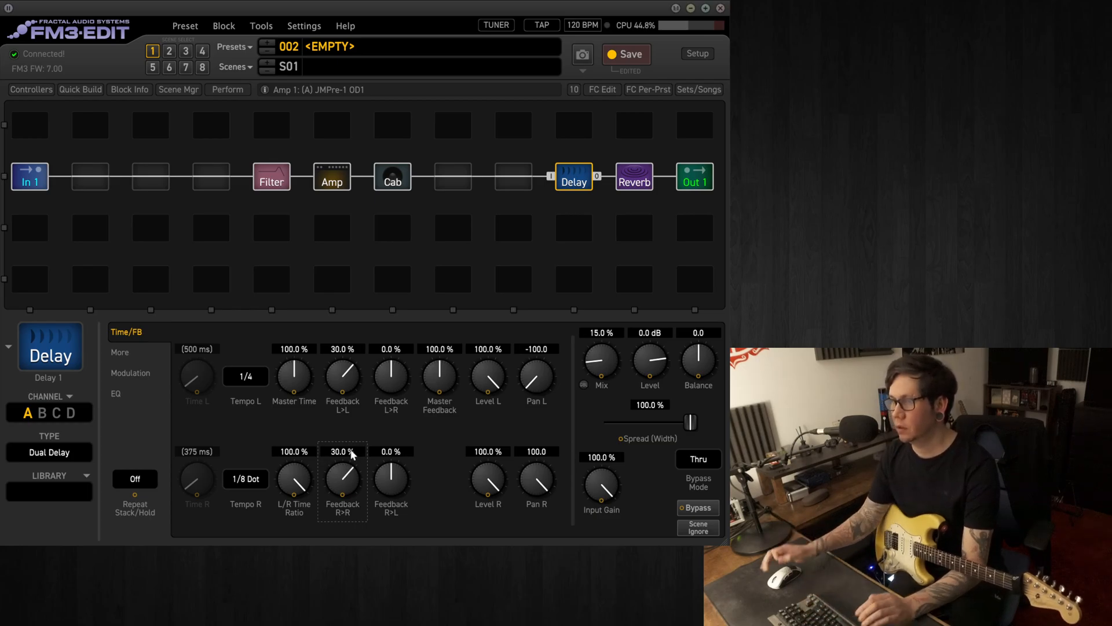